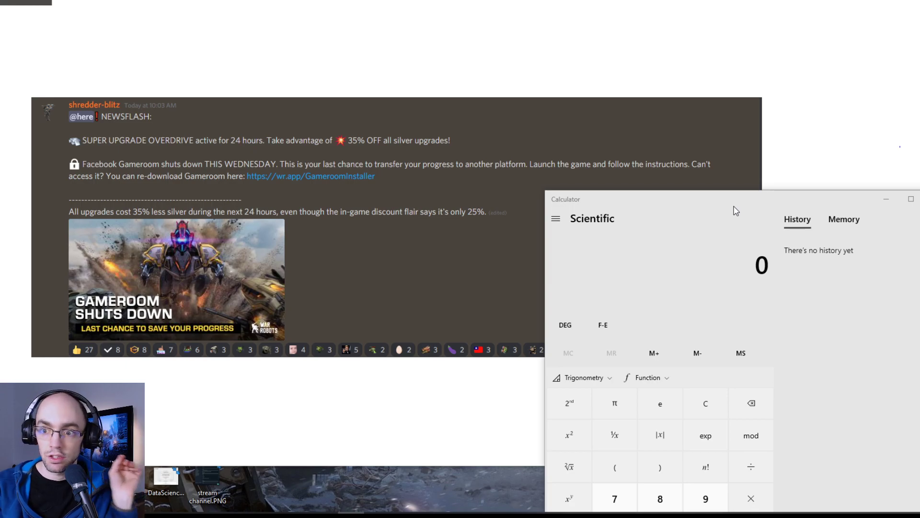
- Calculate 1 ÷ 0.75 = 1.3333… into history, then clear the display to 0
drag(777, 209, 737, 84)
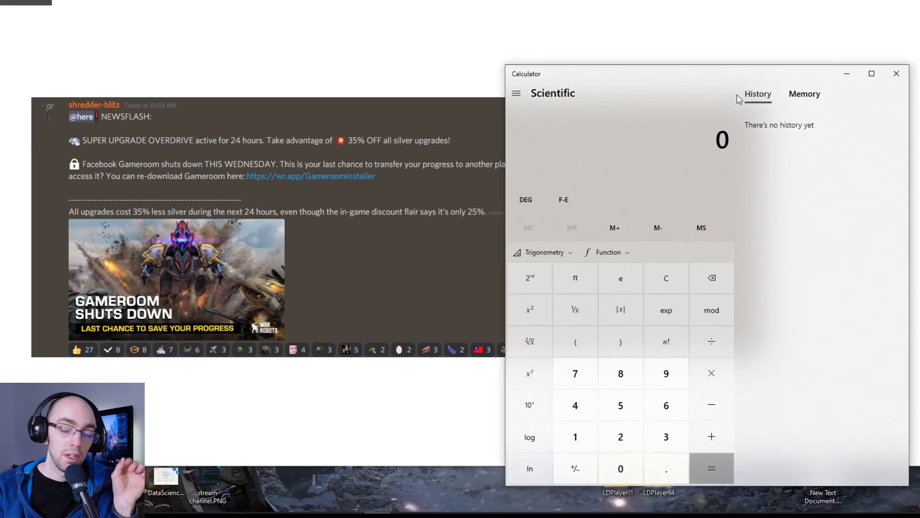
click(575, 438)
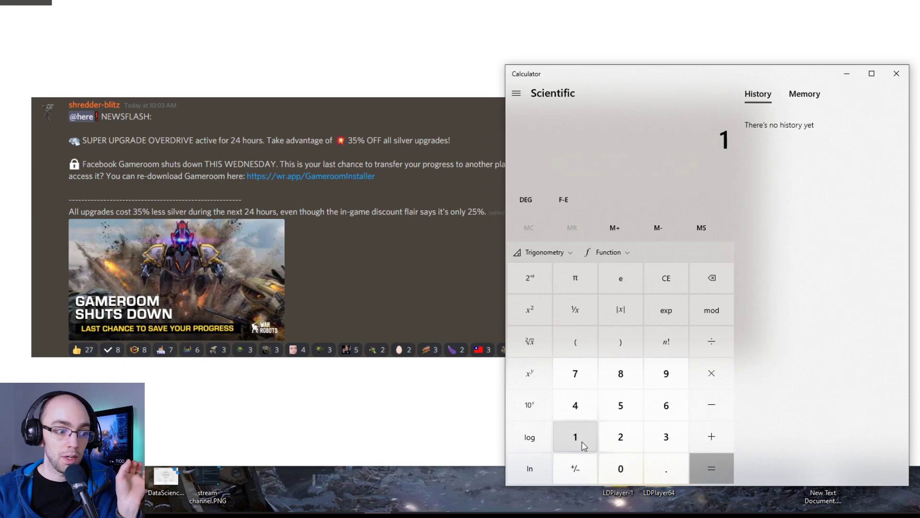
click(711, 342)
click(665, 468)
click(575, 374)
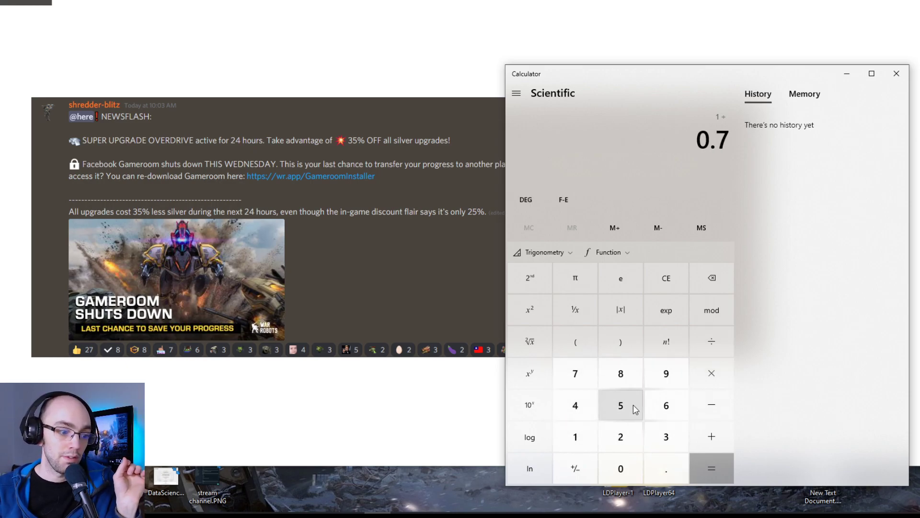
click(635, 408)
click(719, 467)
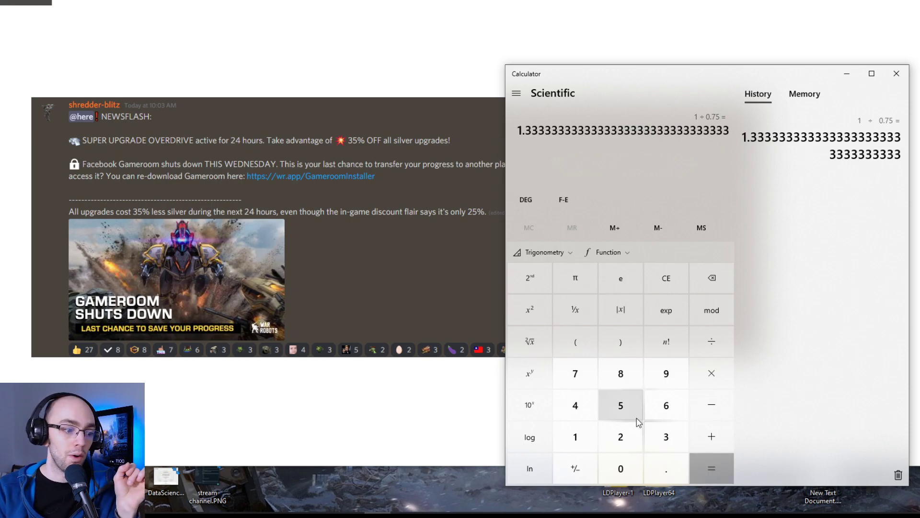
click(666, 278)
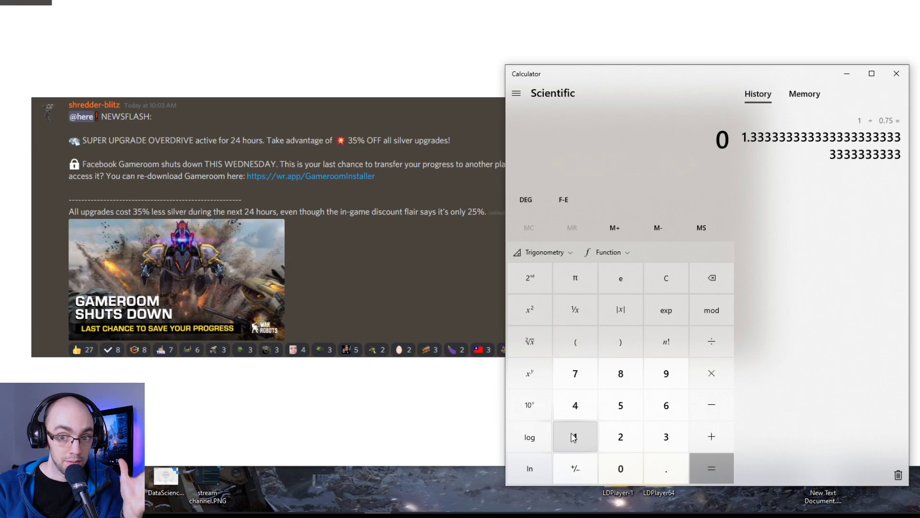
- Calculate 1 ÷ 0.65, giving 1.5384615… above the earlier history result
click(574, 437)
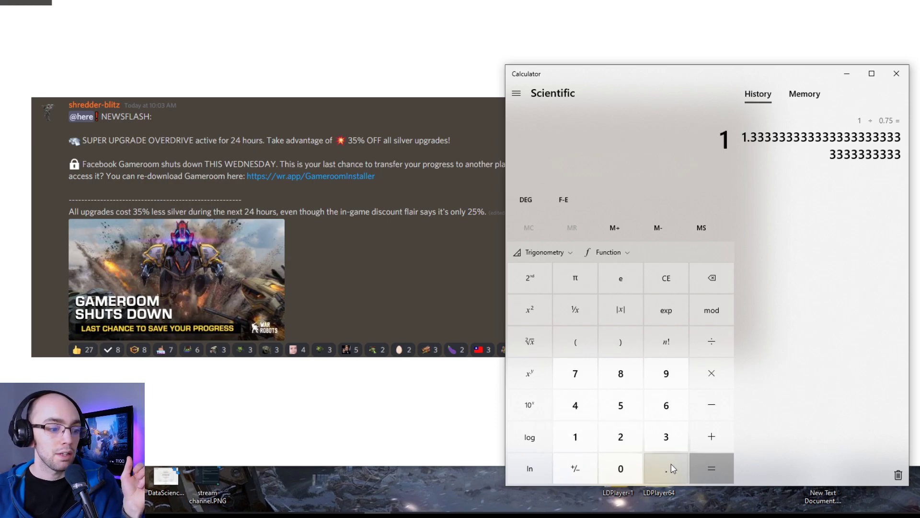
click(711, 342)
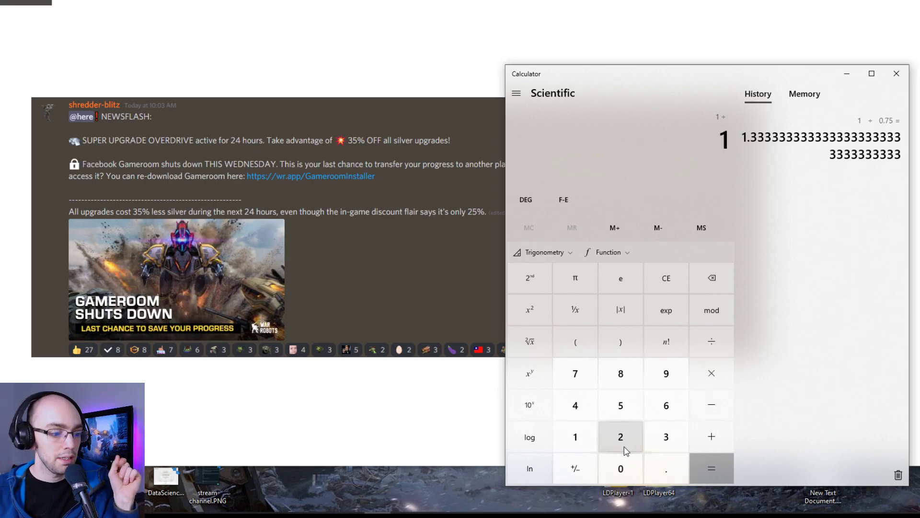
click(665, 467)
click(666, 405)
click(621, 405)
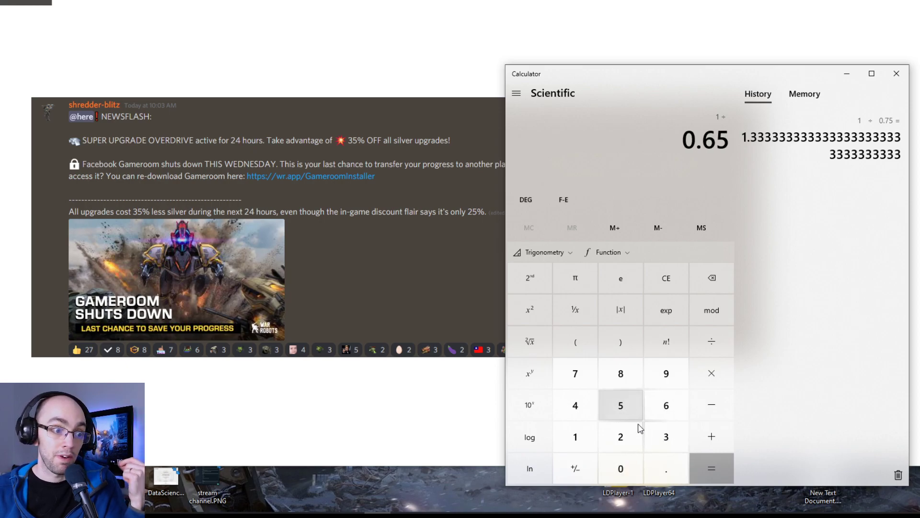
click(721, 468)
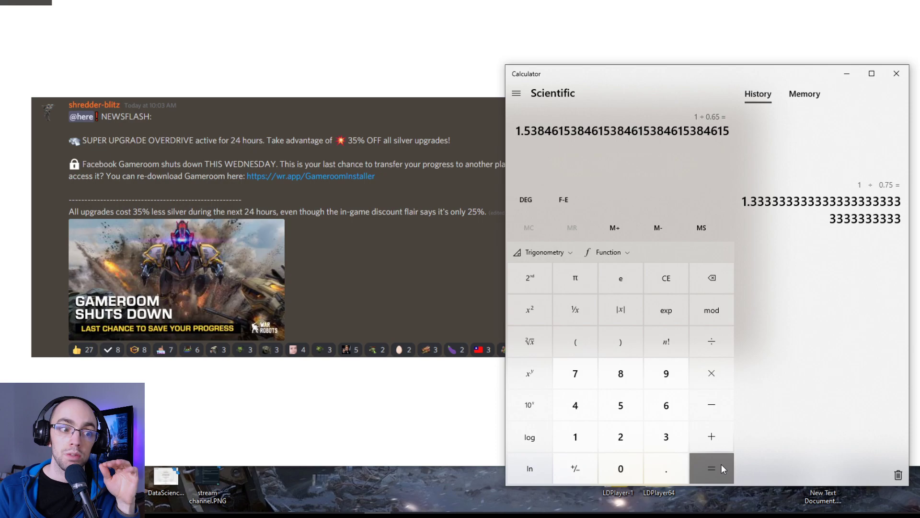